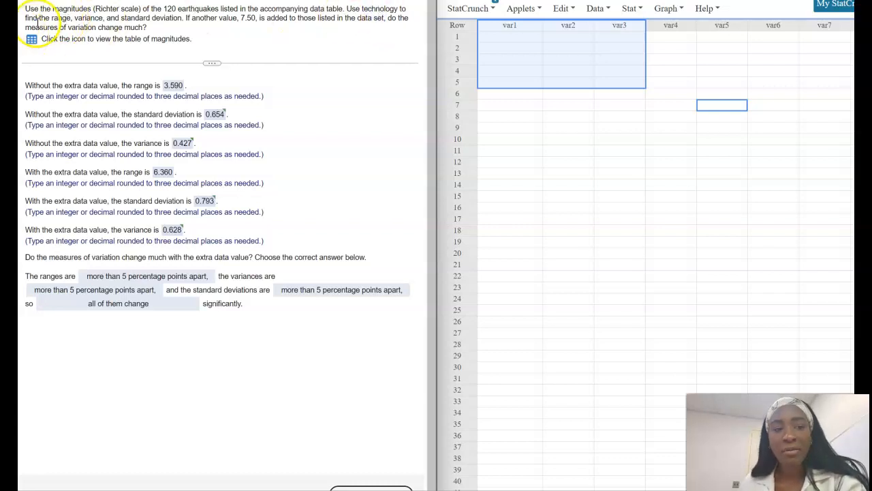
Step: Highlight the question's sentence about adding 7.50 and the range answer line
drag(34, 28, 174, 22)
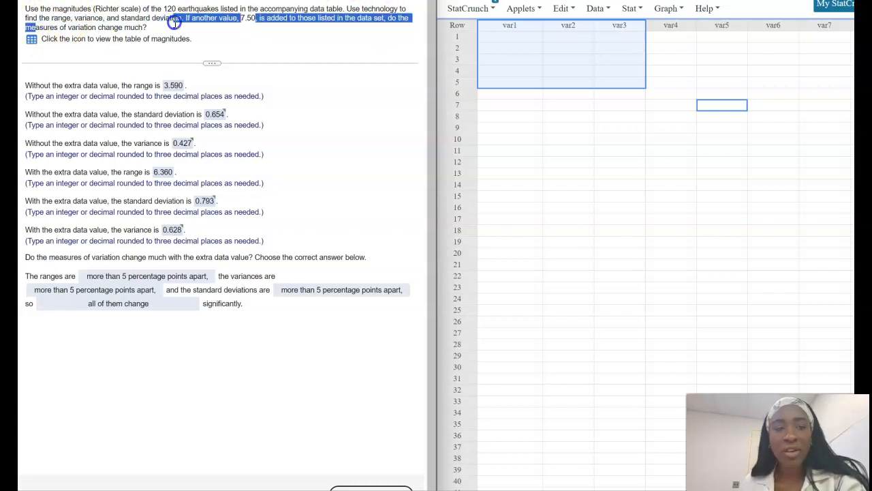
click(239, 43)
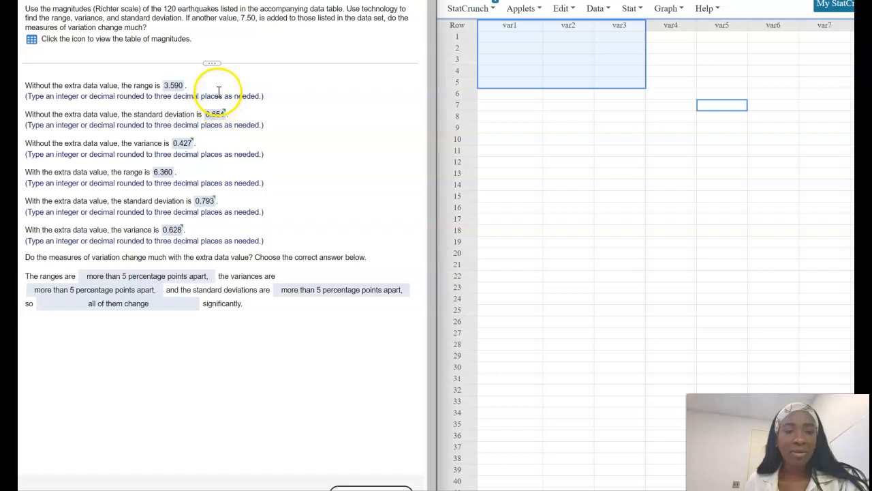
drag(153, 86, 35, 87)
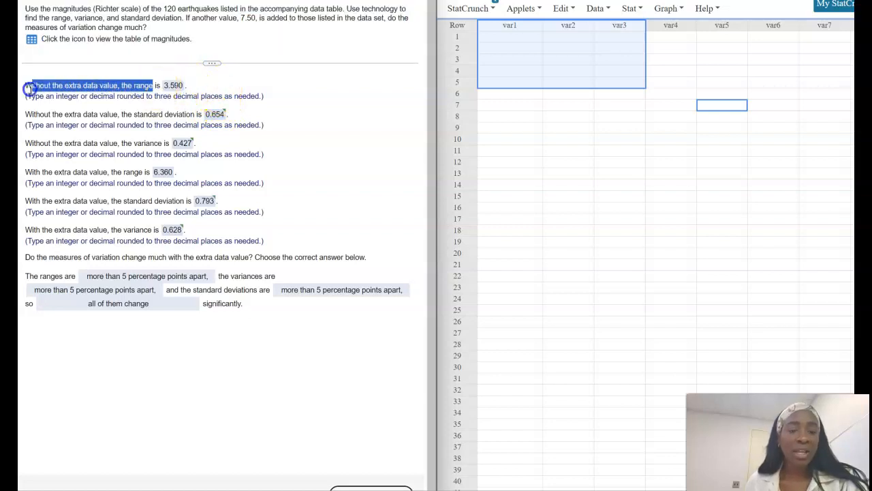
click(119, 82)
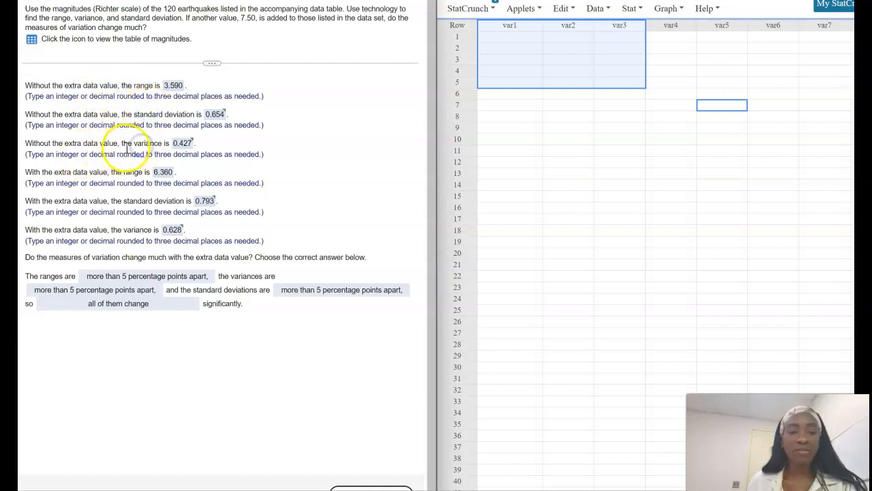
Step: Highlight the answers without the extra value, then open the Magnitudes table and drag it aside
drag(117, 142, 35, 81)
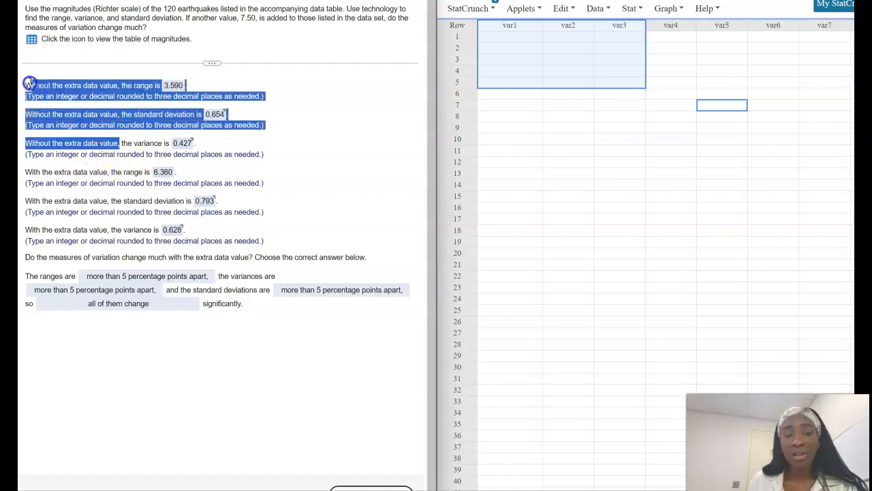
click(31, 39)
drag(244, 216, 244, 277)
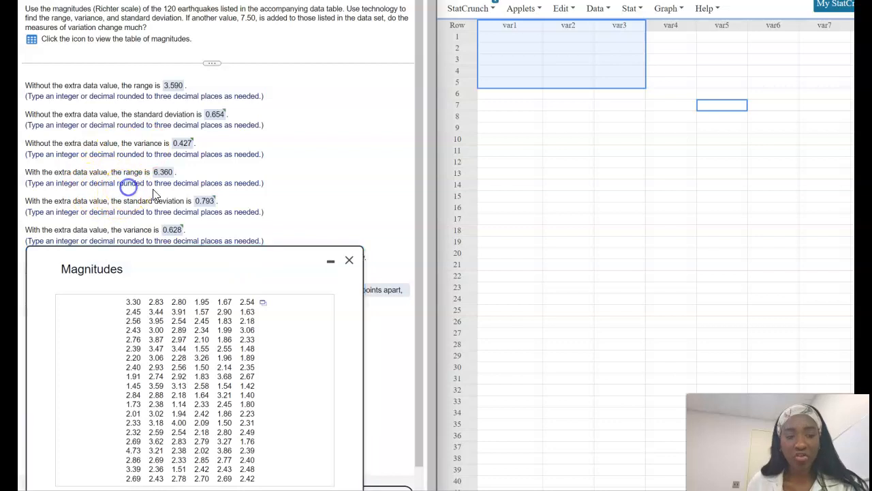
Step: Send the 120 earthquake magnitudes to StatCrunch via Open in StatCrunch and close the table
drag(299, 261, 398, 105)
scroll(300, 327, down, 1)
drag(325, 138, 249, 154)
click(304, 201)
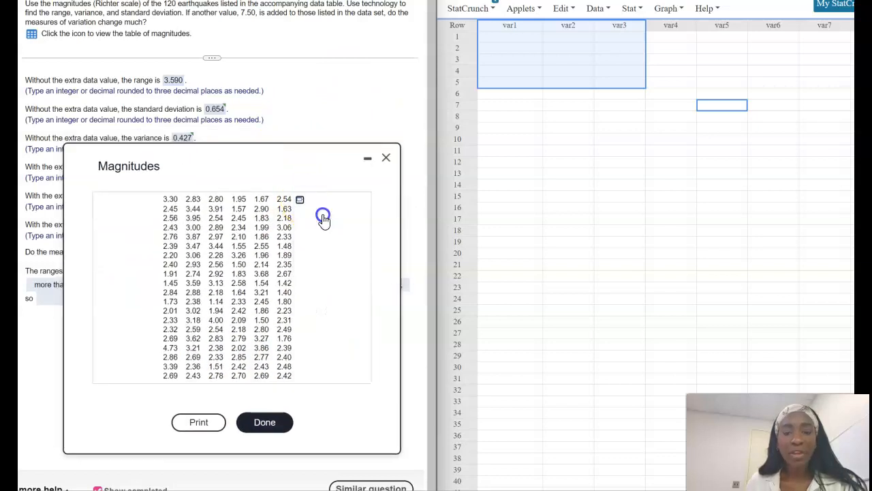
click(323, 220)
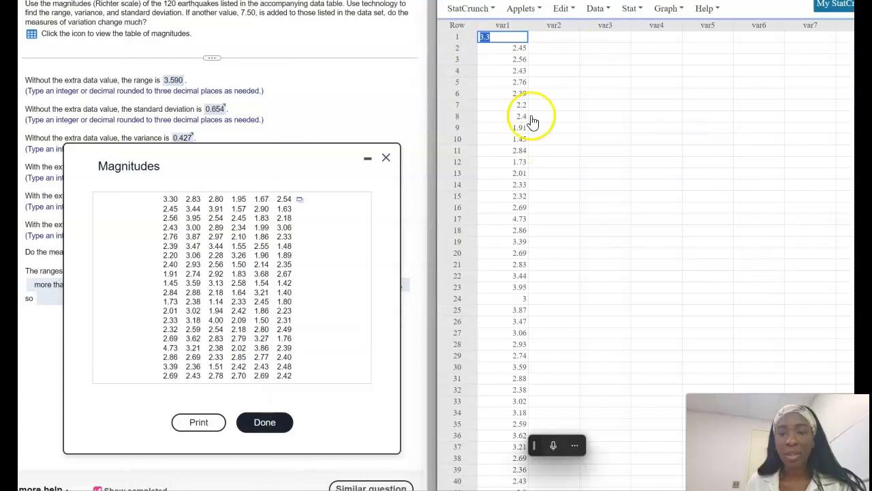
click(386, 157)
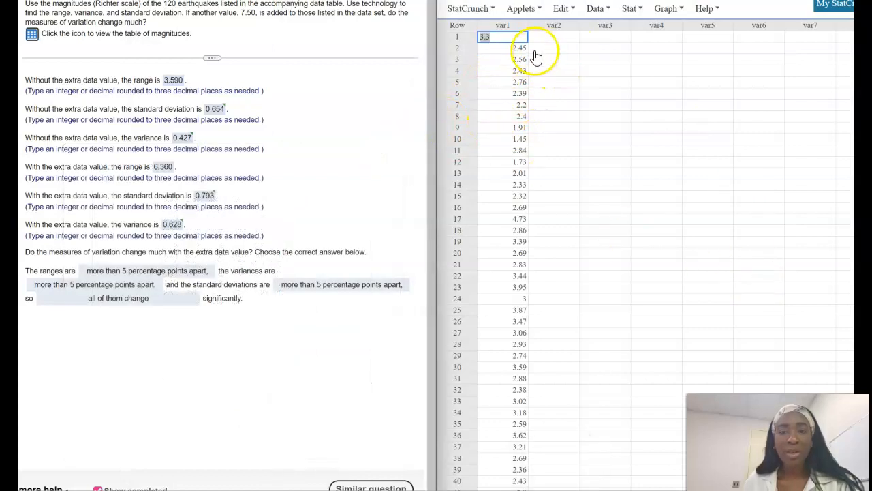
click(512, 26)
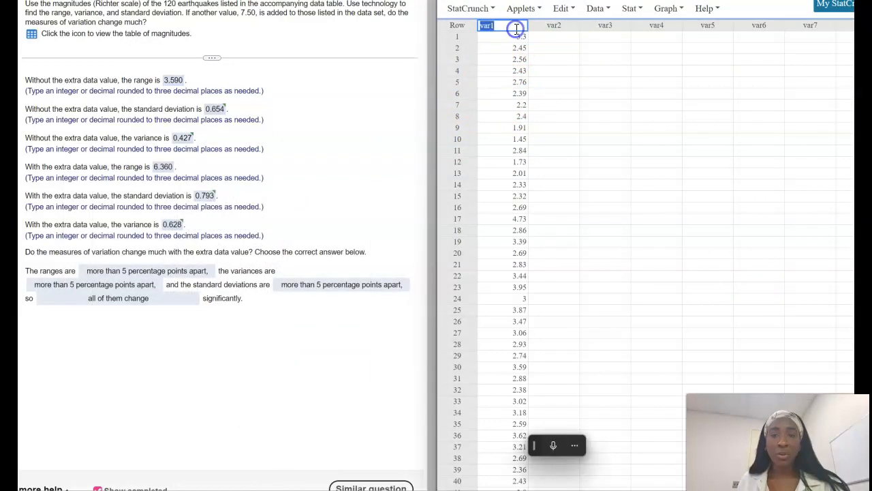
click(475, 37)
double_click(552, 78)
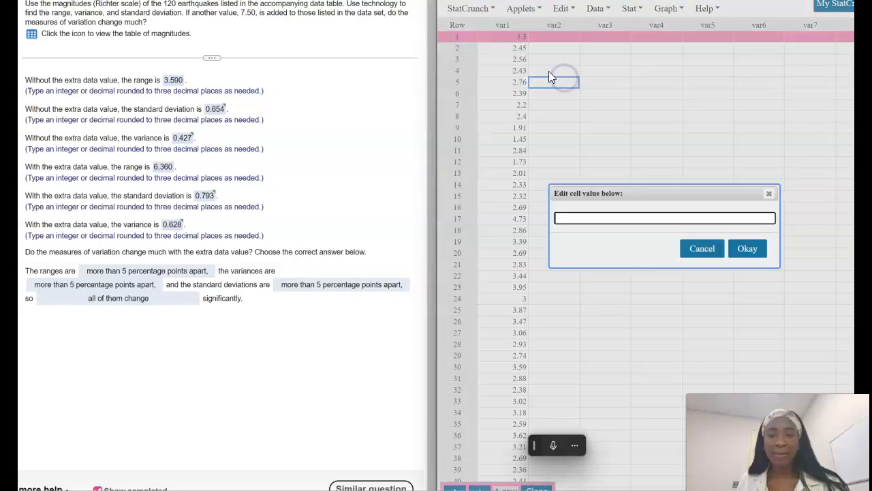
click(706, 246)
Step: Copy the magnitudes in var1 and paste them into var2 starting at row 1
drag(508, 38, 516, 432)
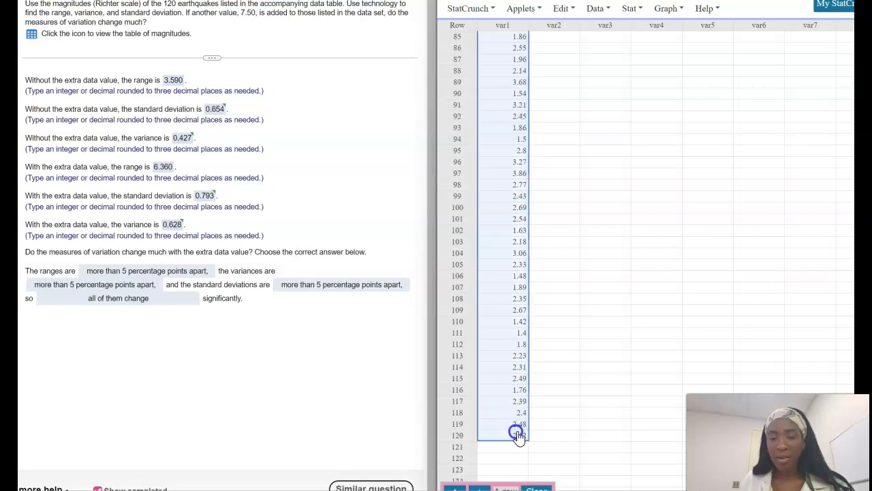
right_click(511, 220)
click(575, 36)
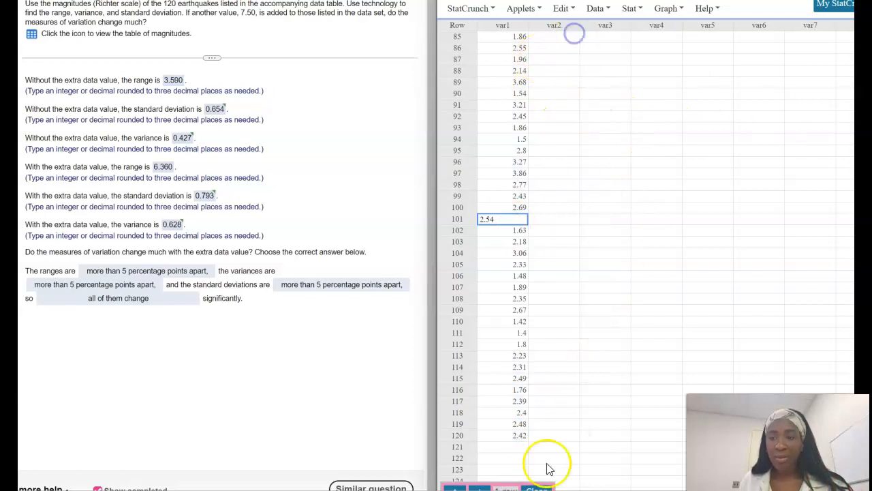
scroll(534, 286, up, 14)
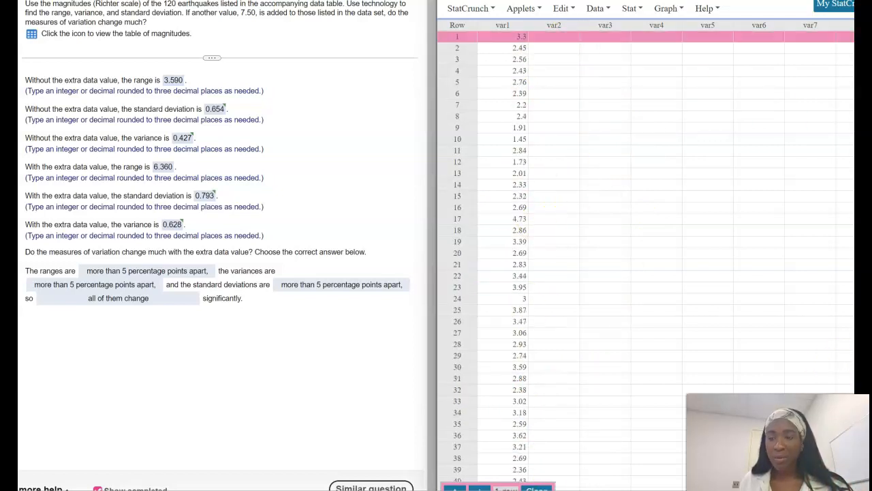
click(549, 37)
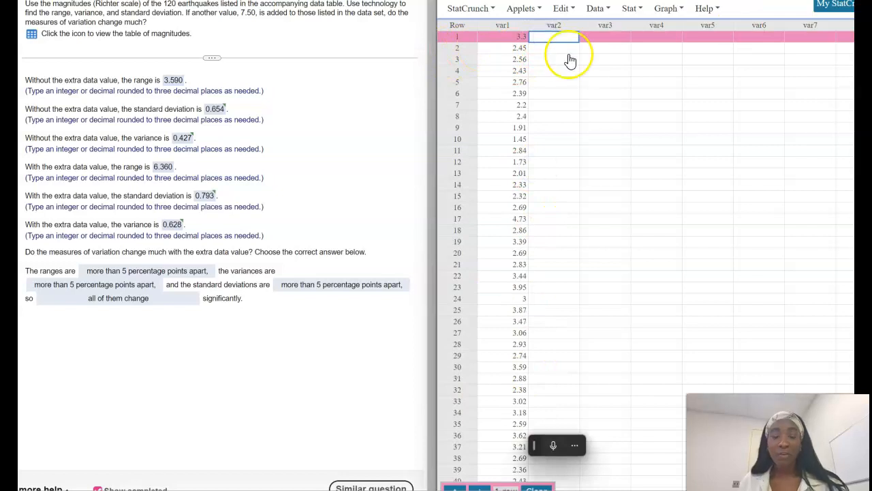
key(ctrl+v)
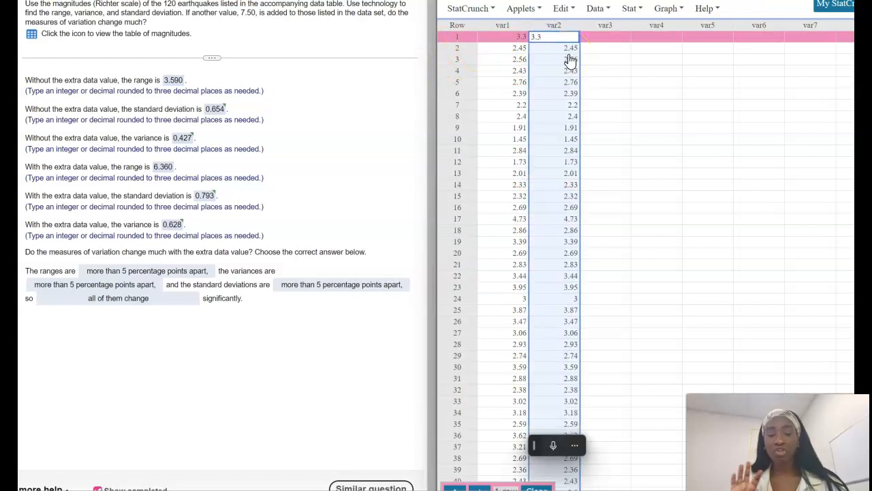
scroll(814, 161, down, 1)
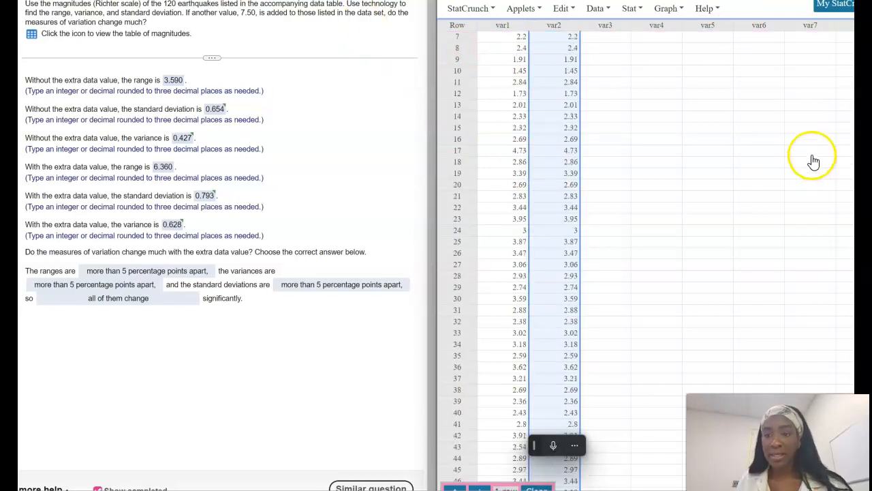
scroll(518, 252, down, 10)
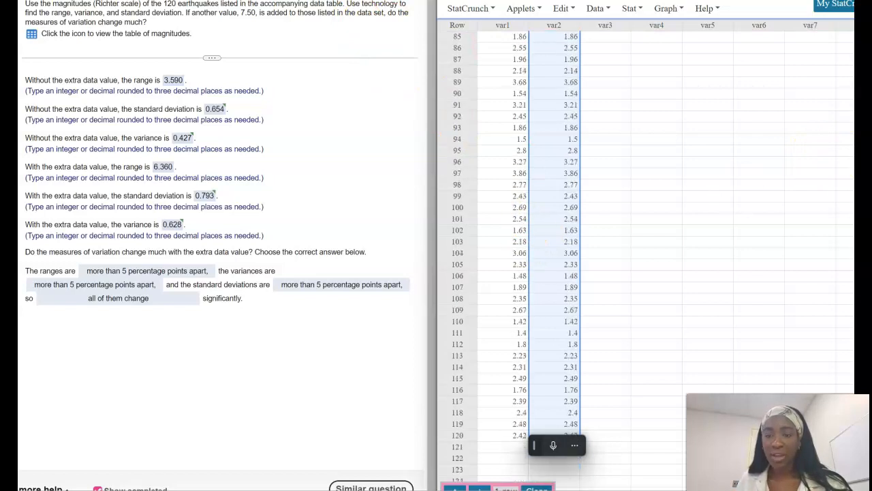
click(740, 321)
scroll(564, 414, down, 1)
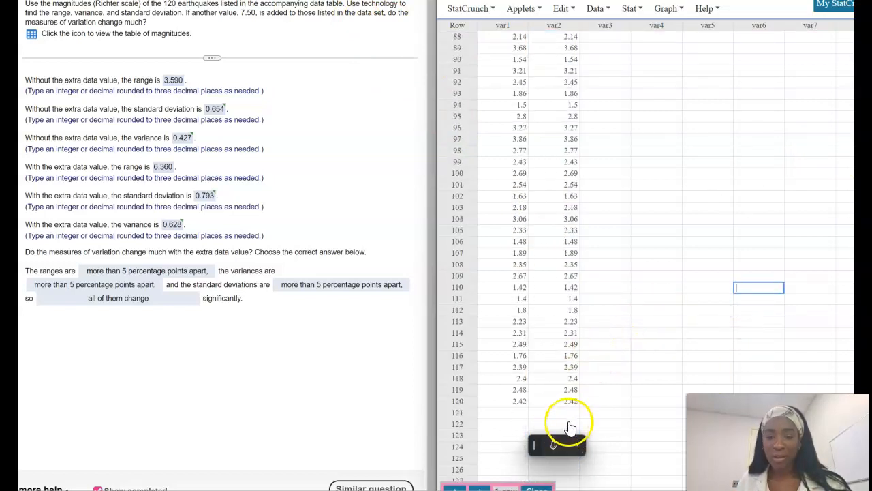
Step: Enter 7.5 in var2 row 121 and rename the columns 'original data' and 'added 7.5'
click(558, 411)
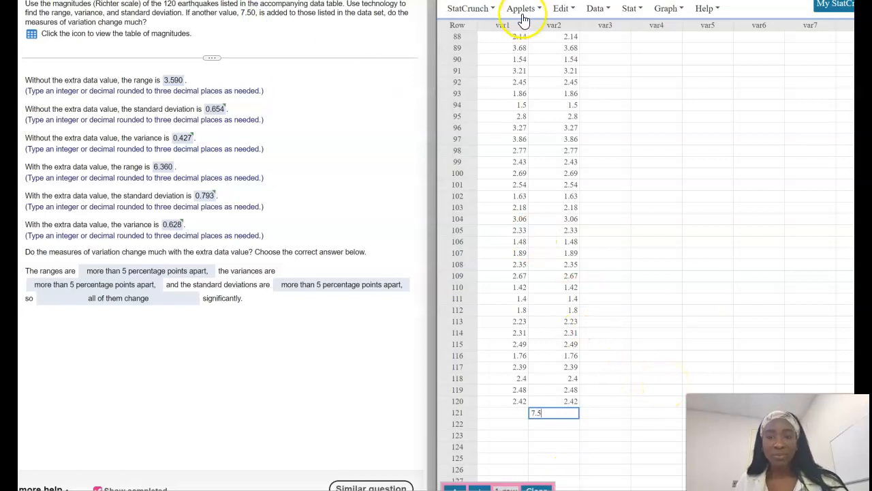
click(504, 23)
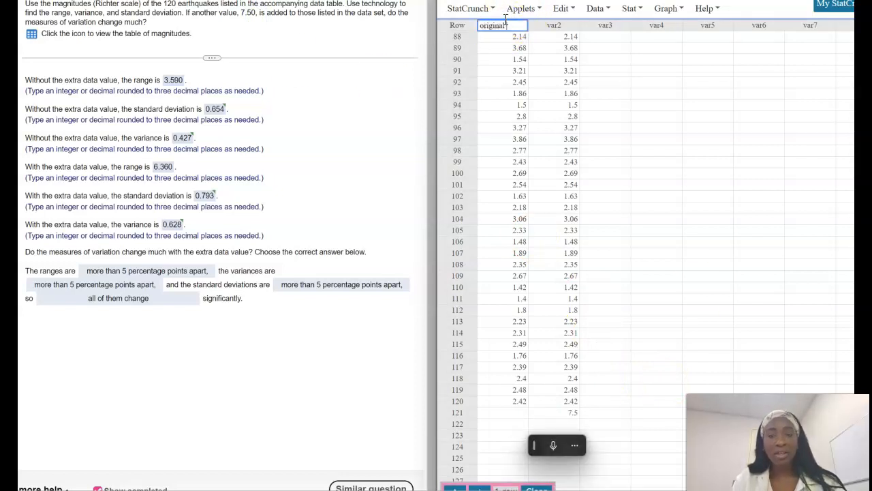
click(547, 23)
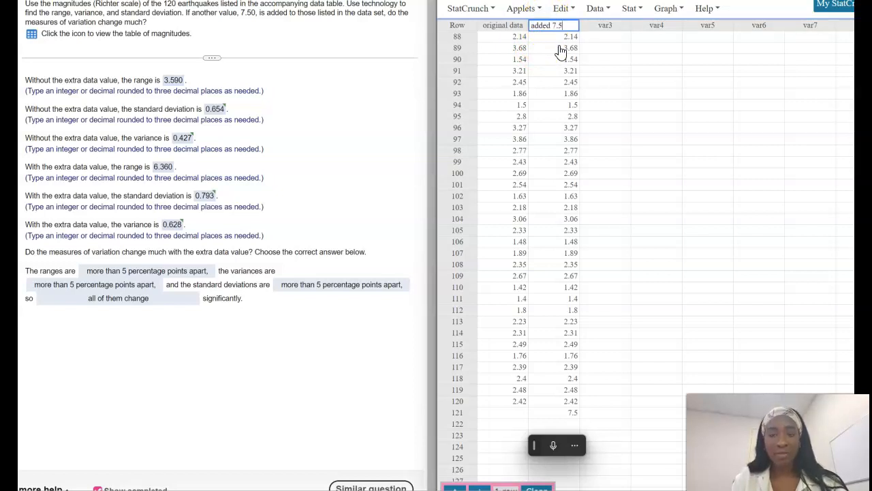
key(Return)
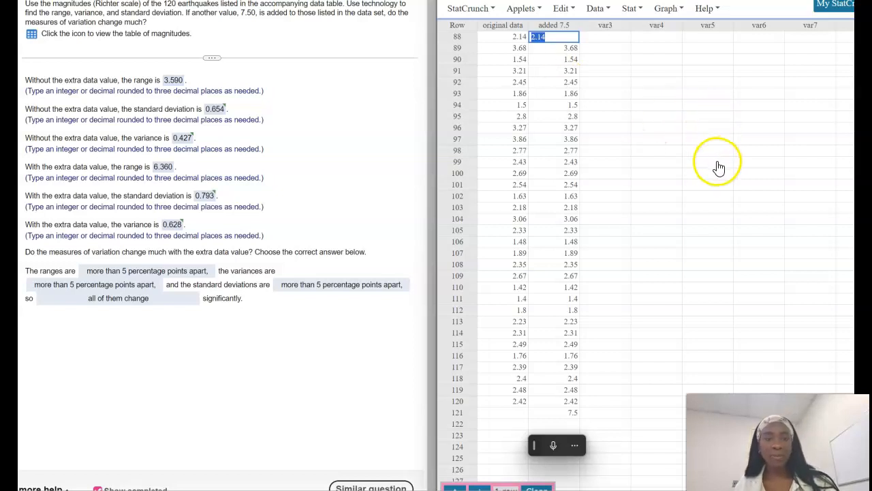
drag(712, 162, 705, 144)
click(641, 10)
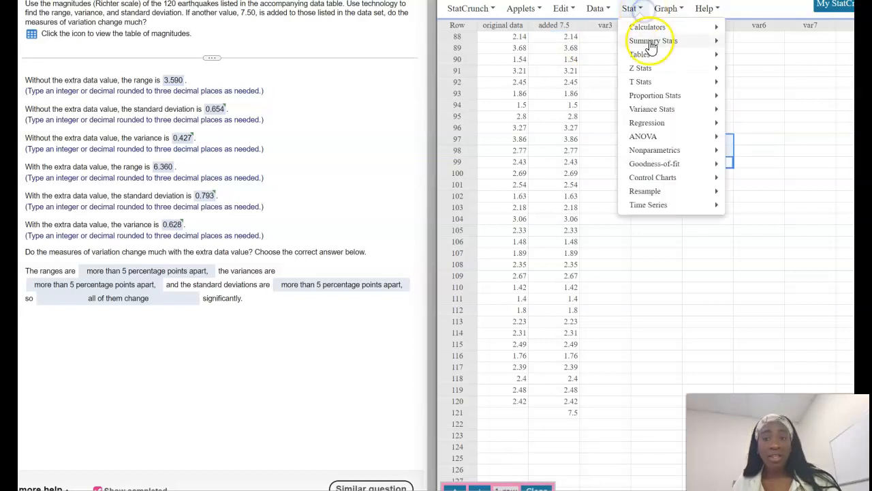
Step: Open Summary Stats for Columns with both 'original data' and 'added 7.5' selected
click(651, 40)
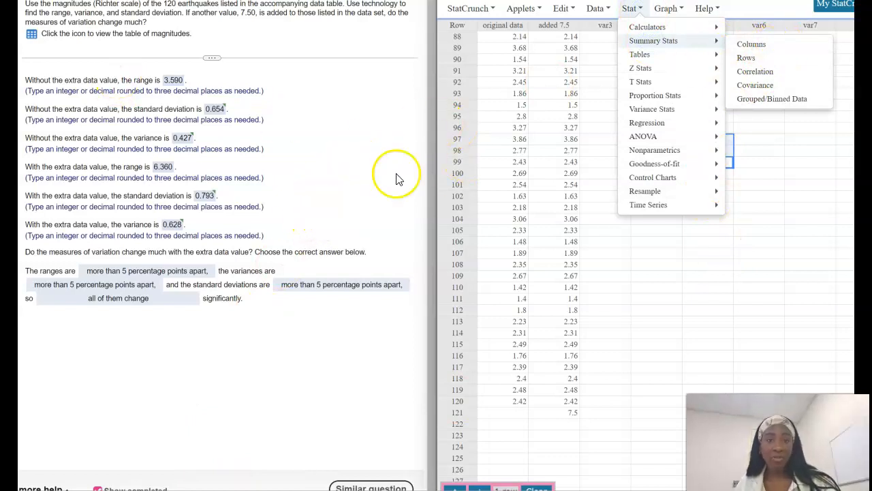
click(769, 46)
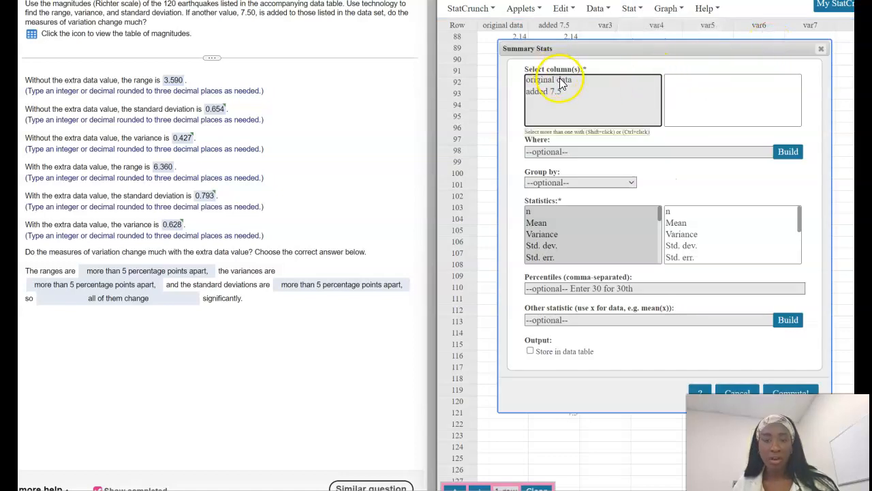
drag(562, 85, 560, 101)
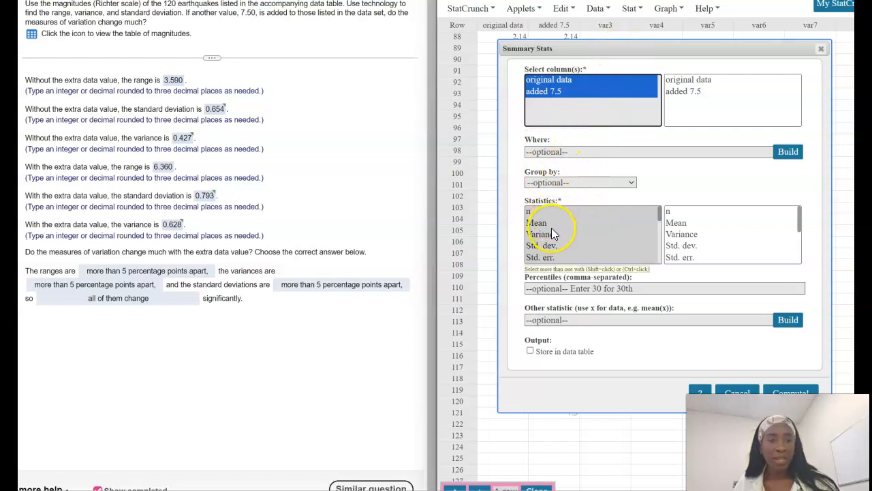
Step: Choose Range, Std. dev. and Variance as the statistics and compute the summary
scroll(552, 235, down, 2)
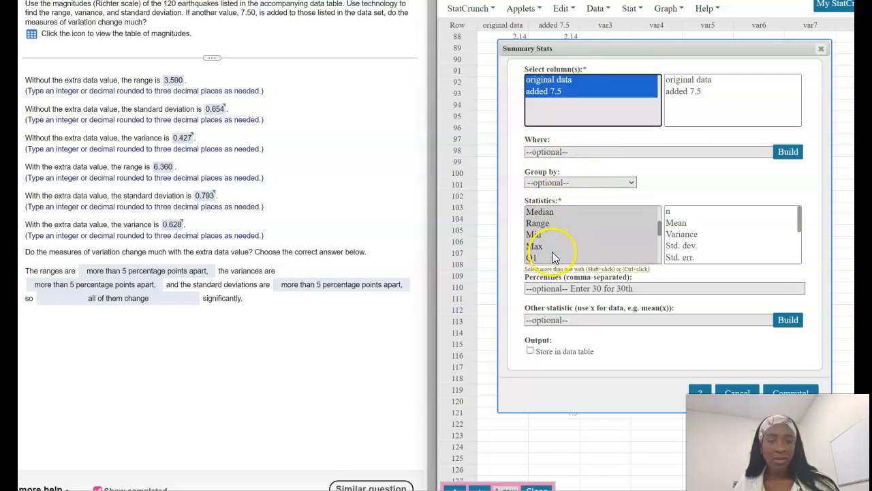
click(557, 223)
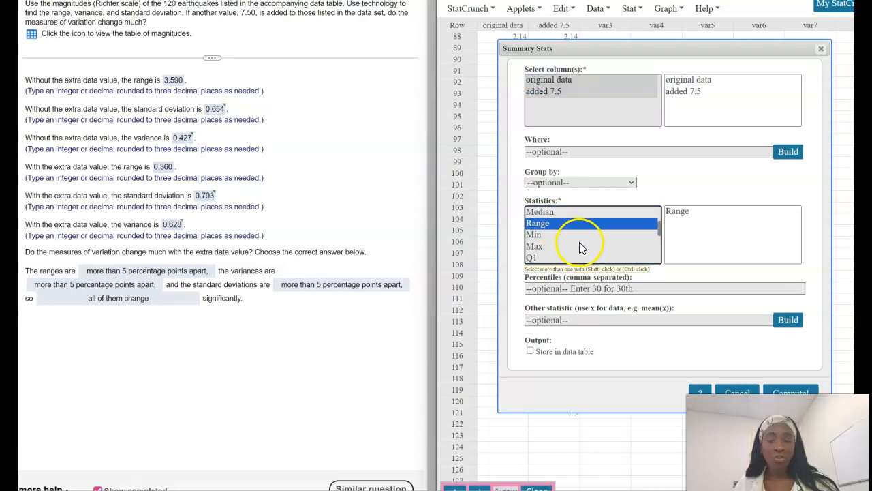
key(ctrl+minus)
scroll(579, 218, down, 3)
scroll(578, 217, down, 1)
scroll(578, 217, up, 2)
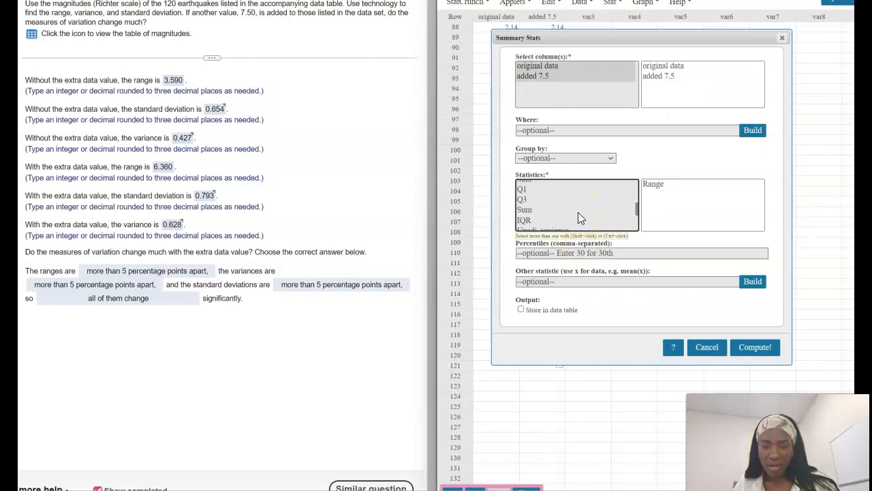
scroll(578, 218, down, 2)
scroll(578, 217, up, 5)
scroll(578, 218, down, 2)
scroll(578, 218, up, 2)
ctrl+click(589, 186)
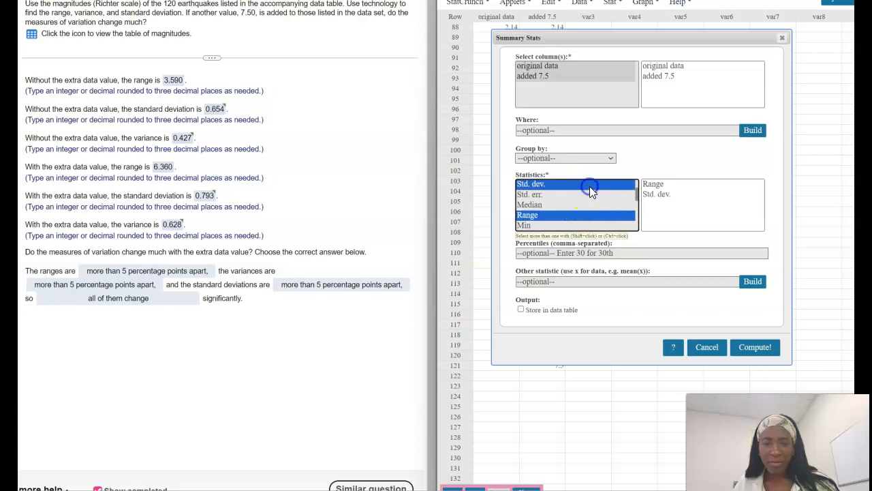
scroll(583, 211, down, 2)
scroll(584, 210, up, 3)
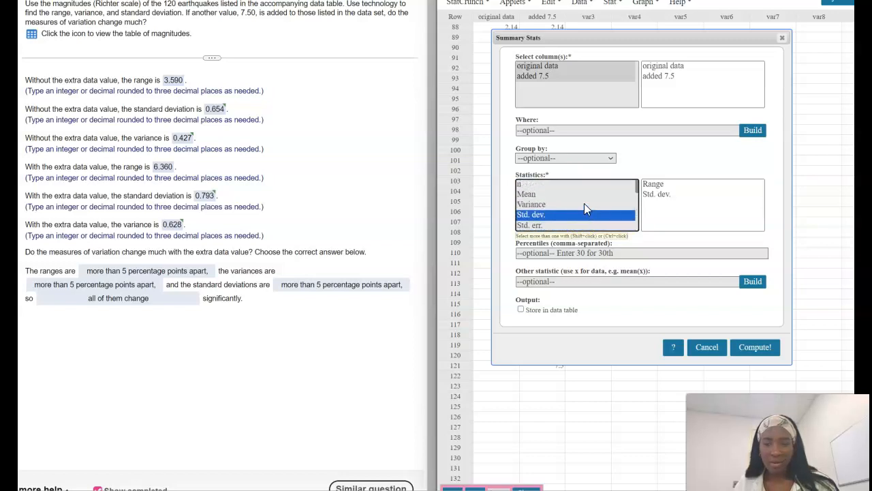
ctrl+click(584, 204)
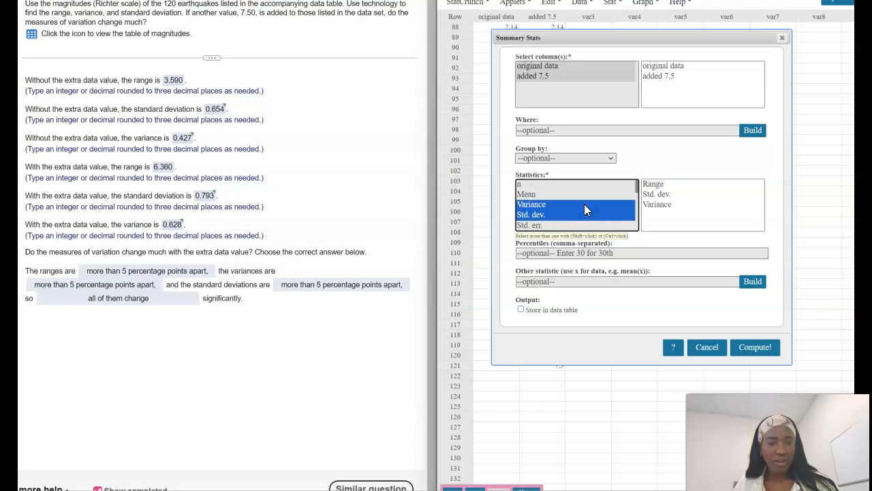
click(780, 353)
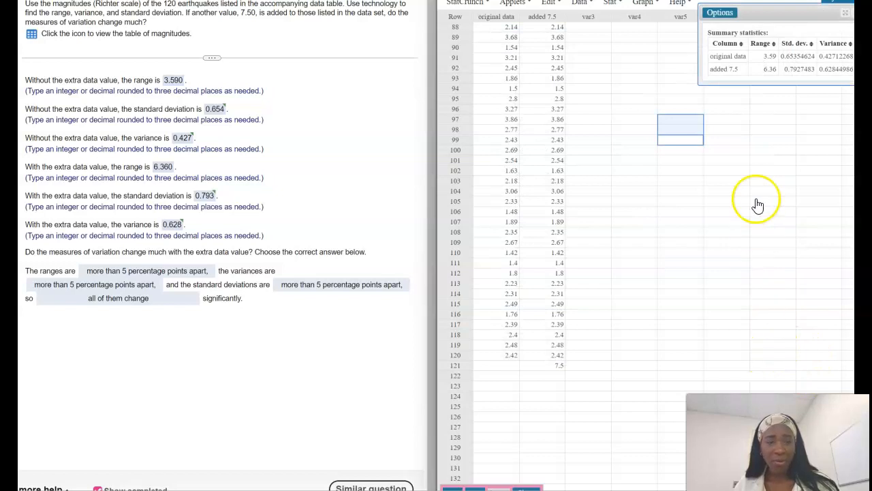
Step: Move the summary results window over the data columns, enlarge it, and zoom in
drag(816, 12, 558, 43)
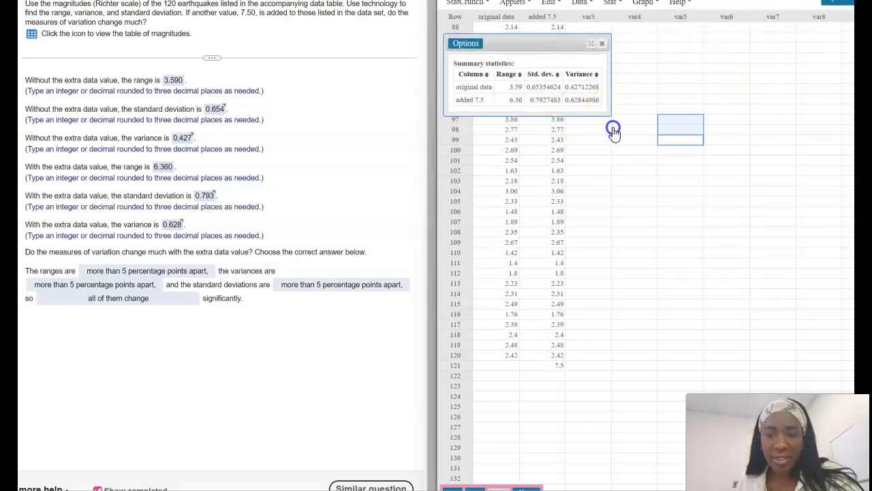
drag(609, 117, 748, 247)
key(ctrl+plus)
key(ctrl+plus)
key(ctrl+plus)
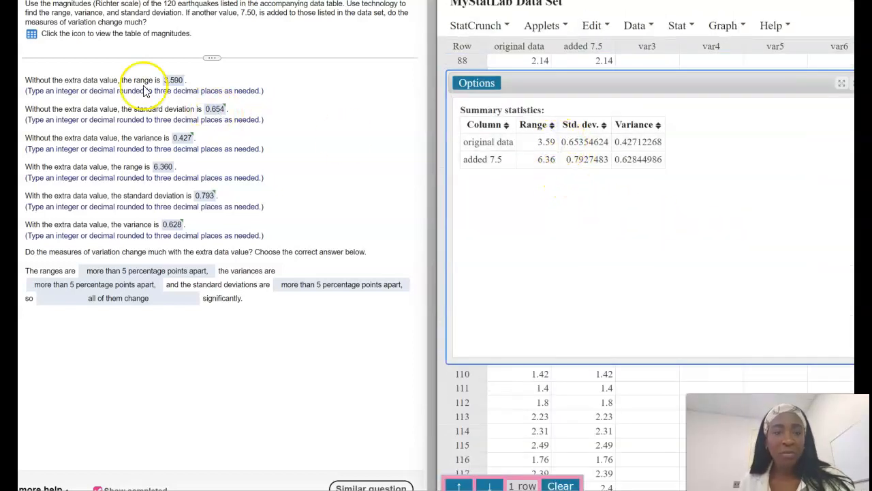
Step: Check the 3.590, 0.654, 0.427 and 0.793 answers against the computed summary values
click(173, 81)
drag(535, 142, 671, 143)
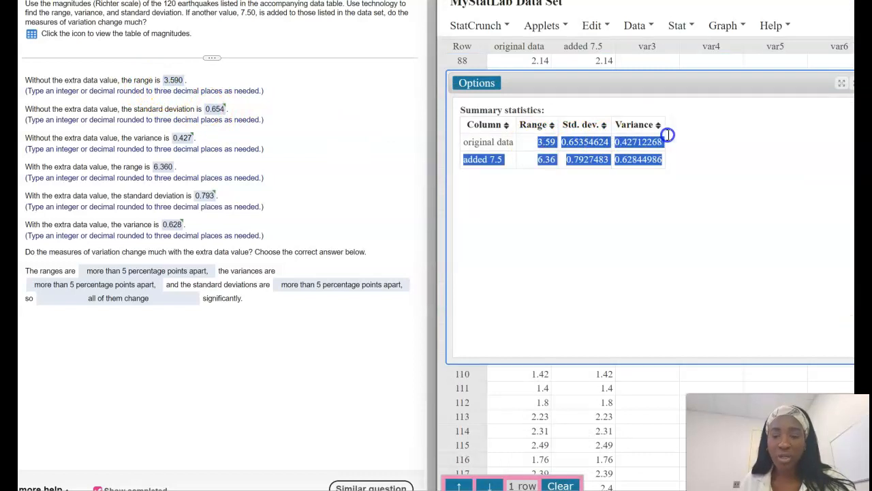
click(229, 137)
click(183, 81)
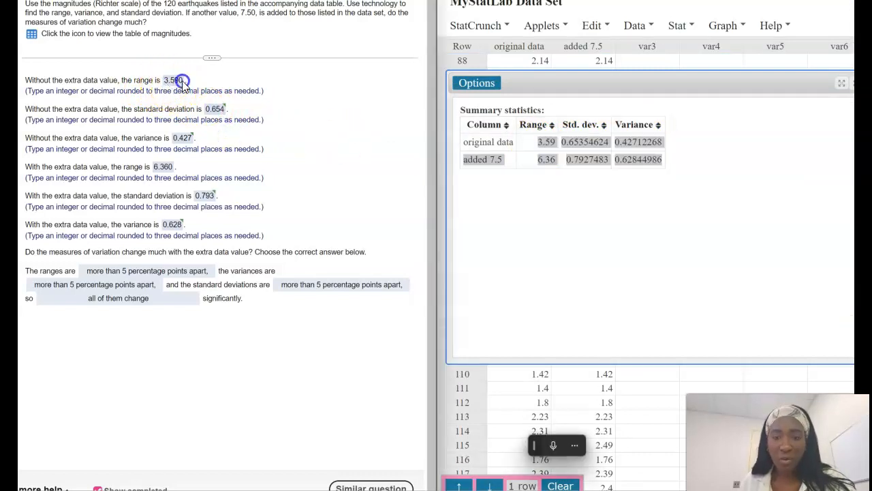
click(586, 142)
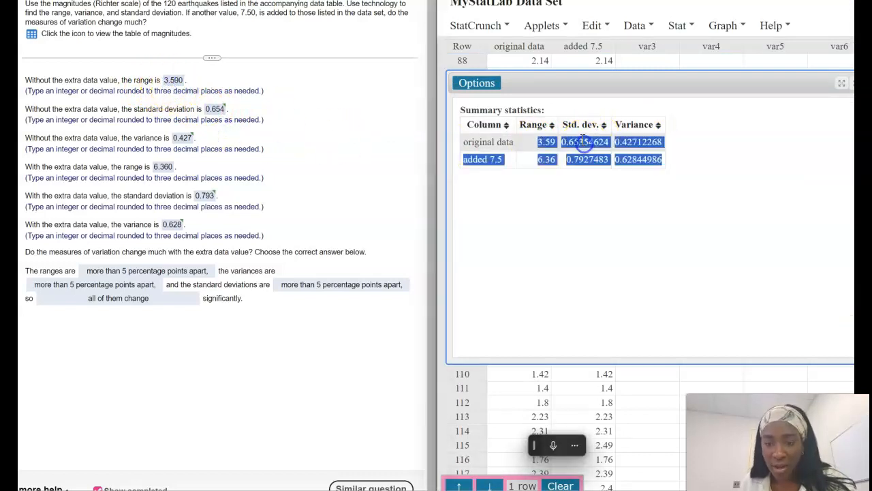
click(217, 109)
click(182, 138)
click(657, 137)
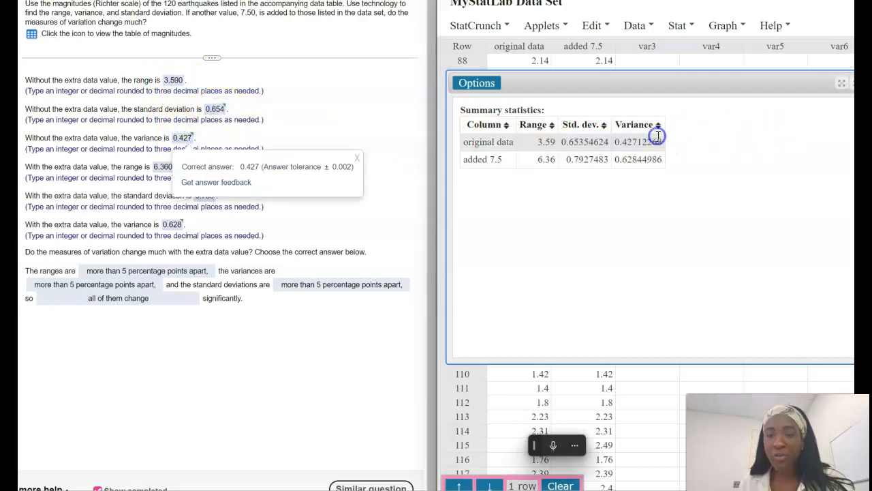
click(353, 160)
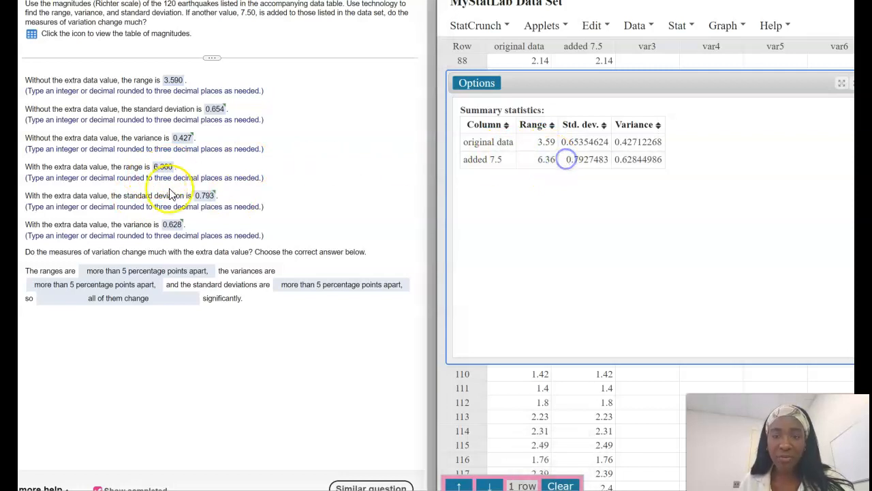
click(208, 197)
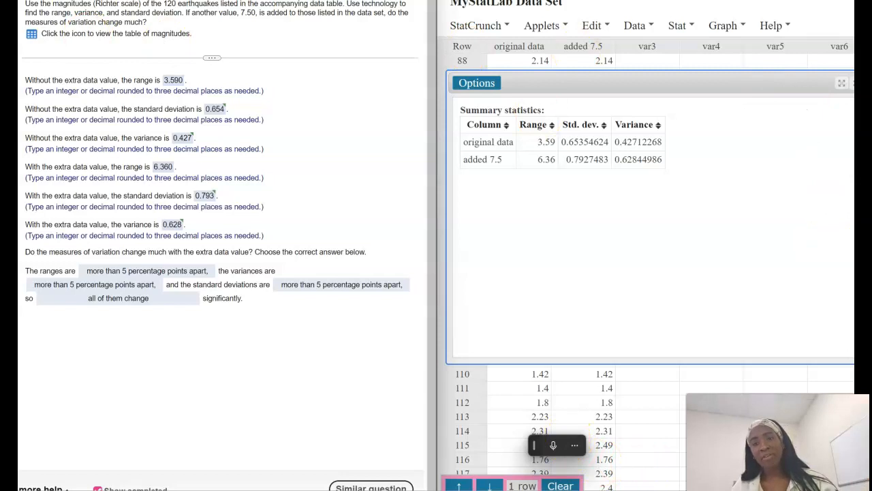
Step: Verify the added 7.5 value in row 121 and review the results table figures
scroll(600, 409, down, 3)
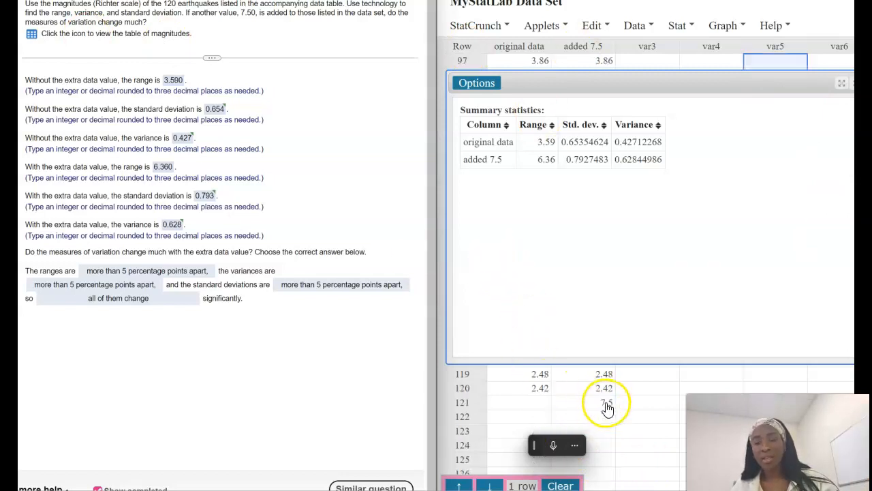
scroll(606, 409, up, 1)
click(582, 402)
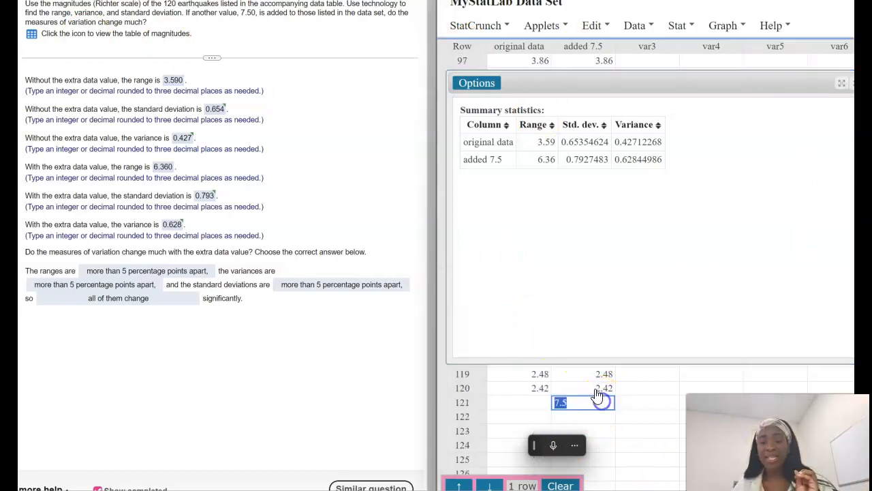
drag(557, 140, 549, 150)
click(555, 173)
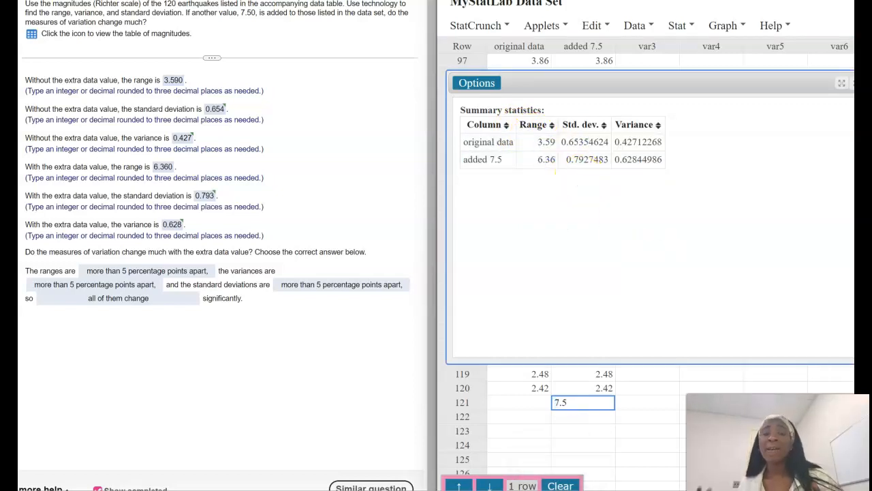